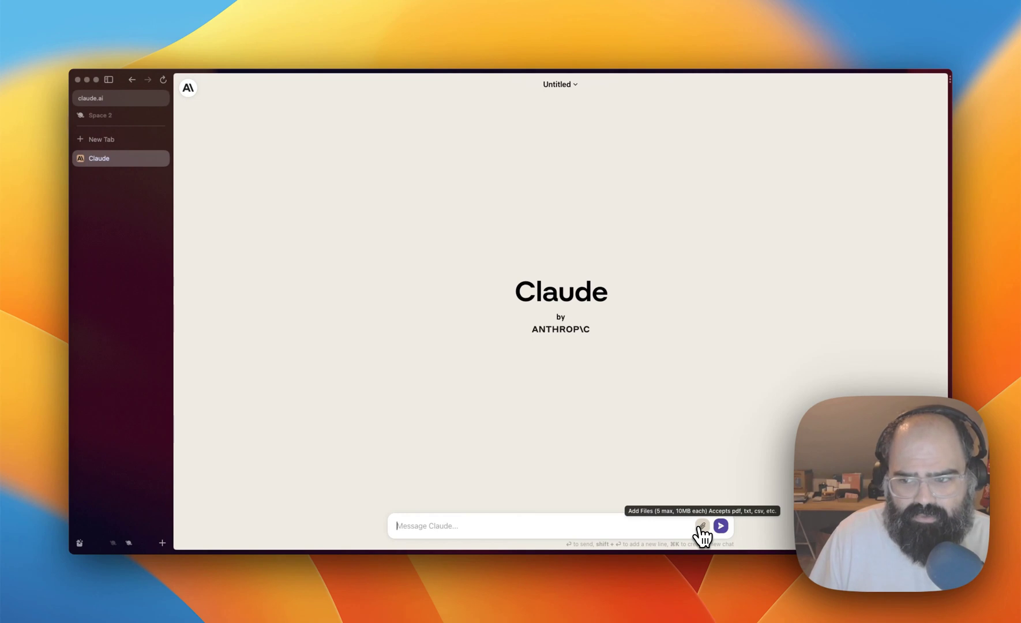
Step: Attach the research-paper PDF from Desktop and send 'Can you give me a summary of this pdf?'
{"action": "left_click", "coordinate": [701, 525]}
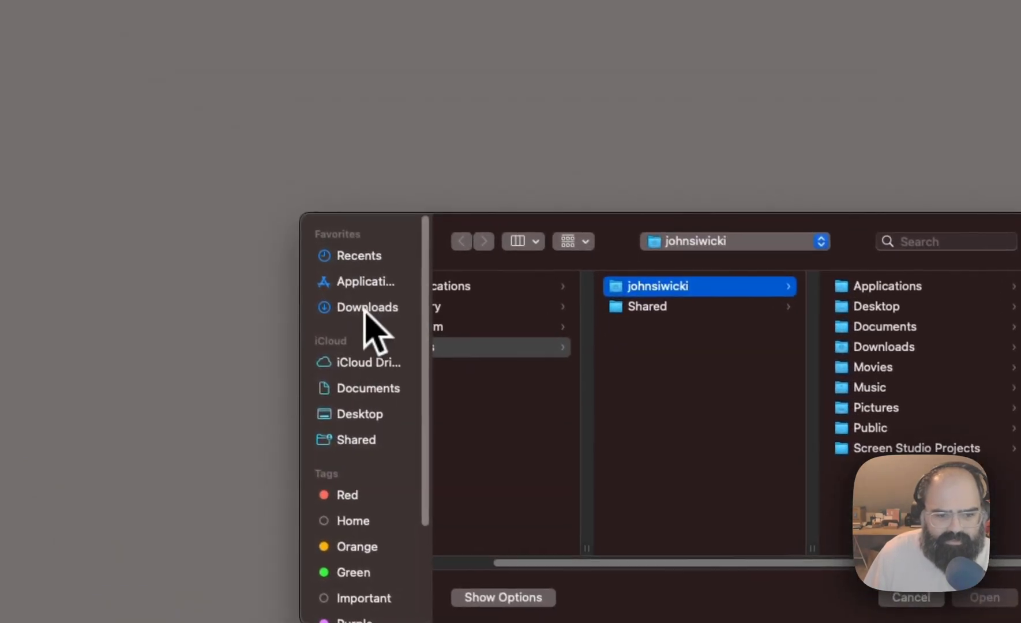
{"action": "left_click", "coordinate": [365, 388]}
{"action": "left_click", "coordinate": [365, 413]}
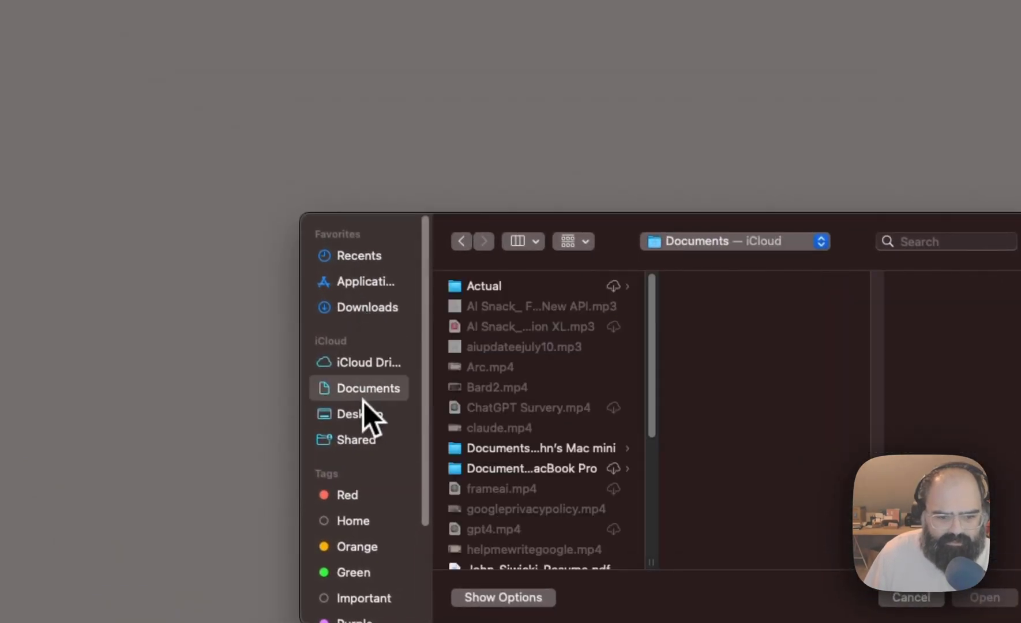
{"action": "left_click", "coordinate": [543, 285]}
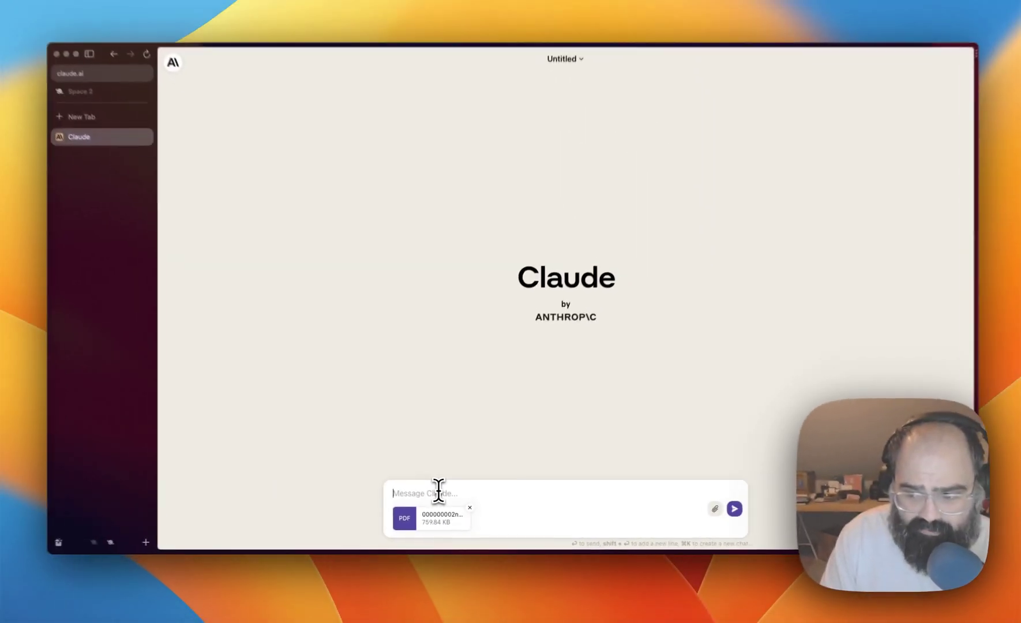
{"action": "type", "text": "Can you give me a"}
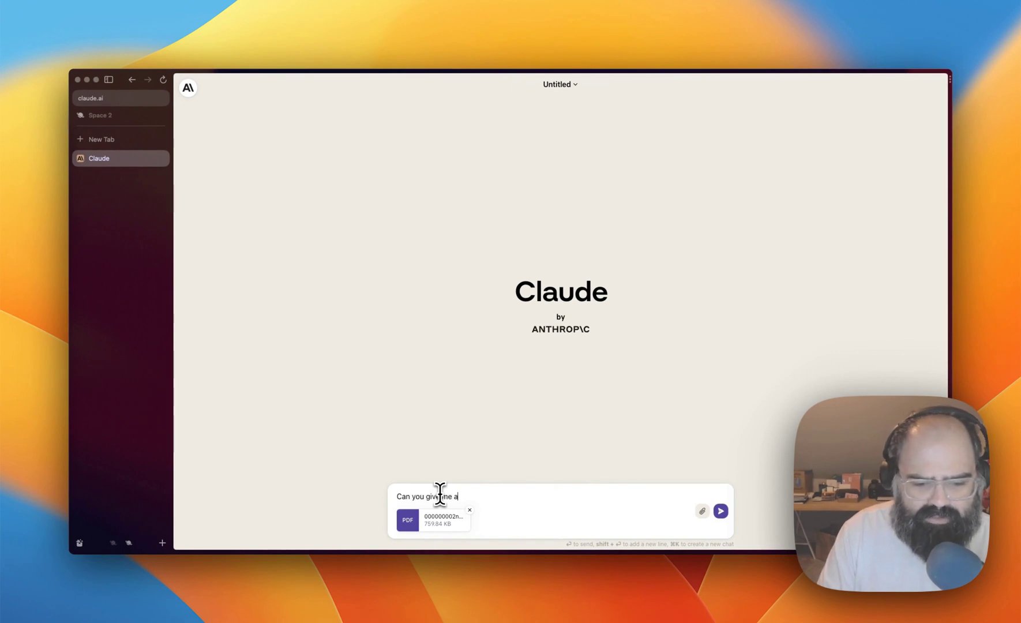
{"action": "type", "text": " summary of this p"}
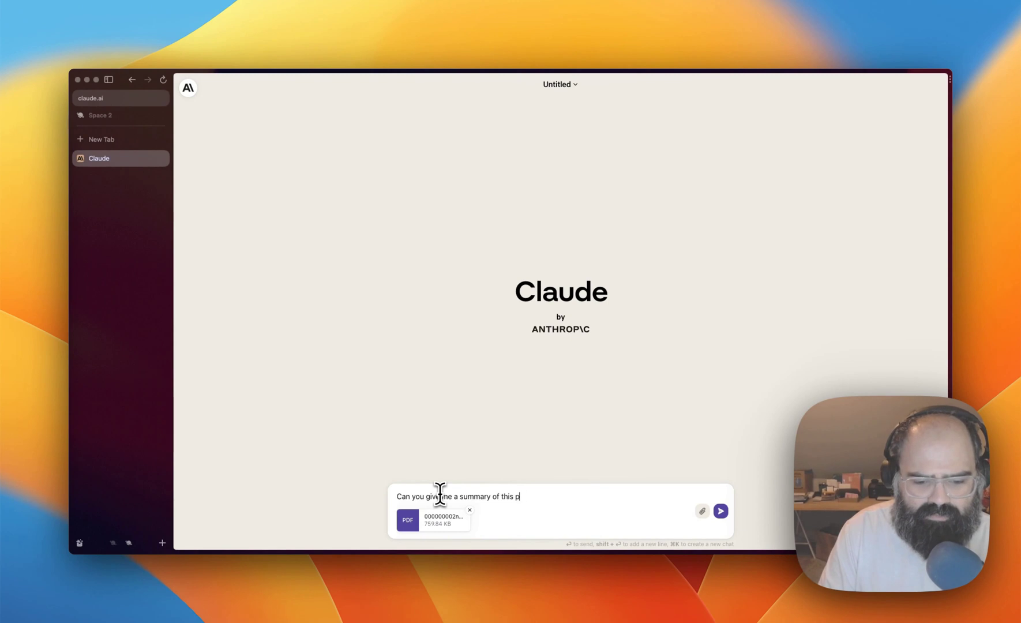
{"action": "type", "text": "df?"}
{"action": "key", "text": "Return"}
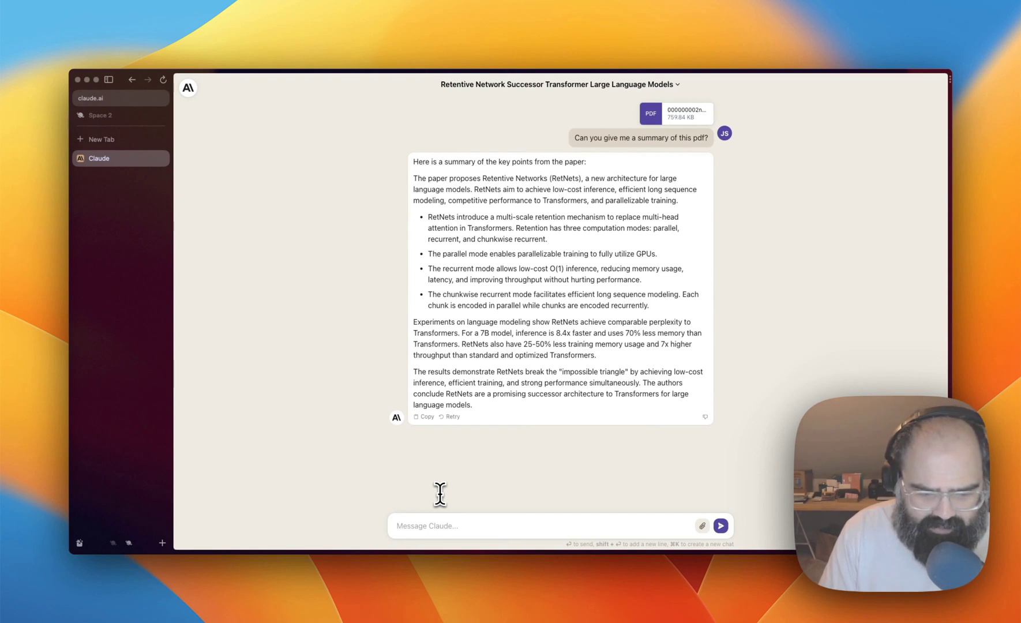
Step: Send the follow-up 'Can you me the 3 most important points of the paper?'
{"action": "type", "text": "Can you"}
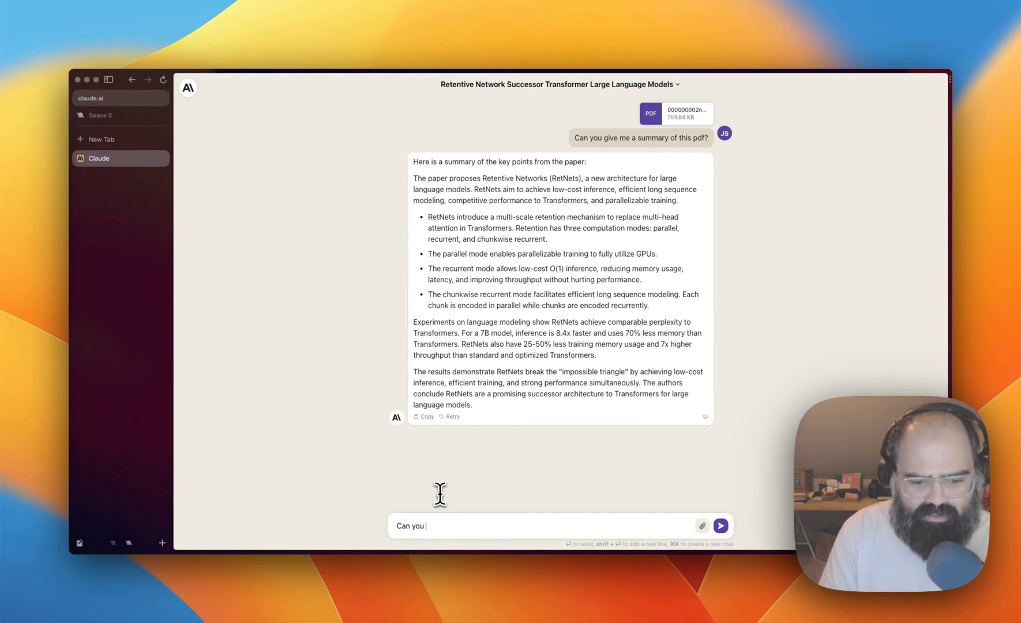
{"action": "type", "text": " me the 3 most important points of the paper"}
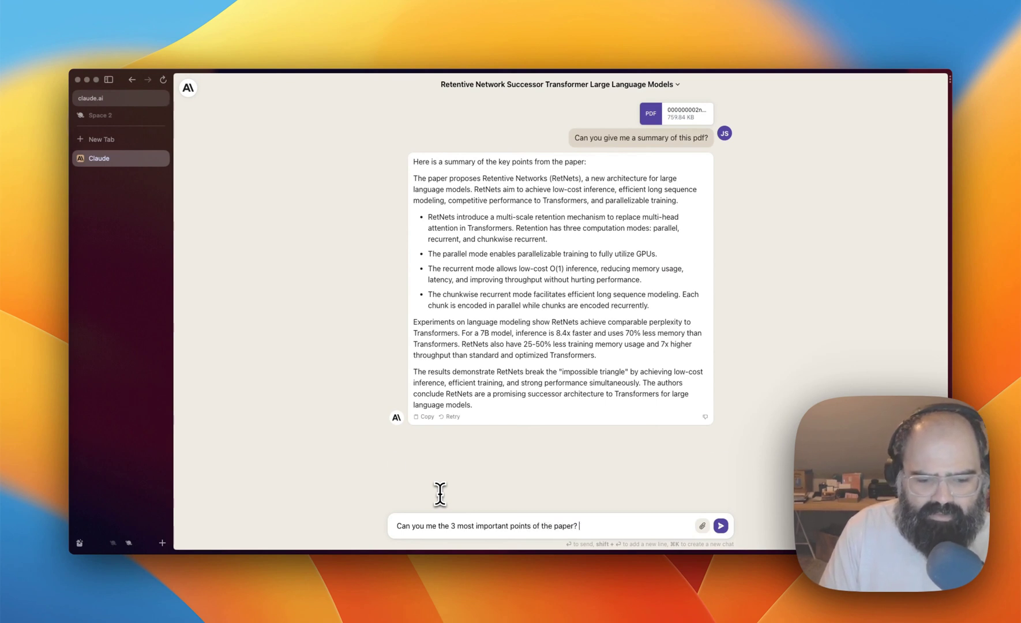
{"action": "type", "text": "?"}
{"action": "key", "text": "Return"}
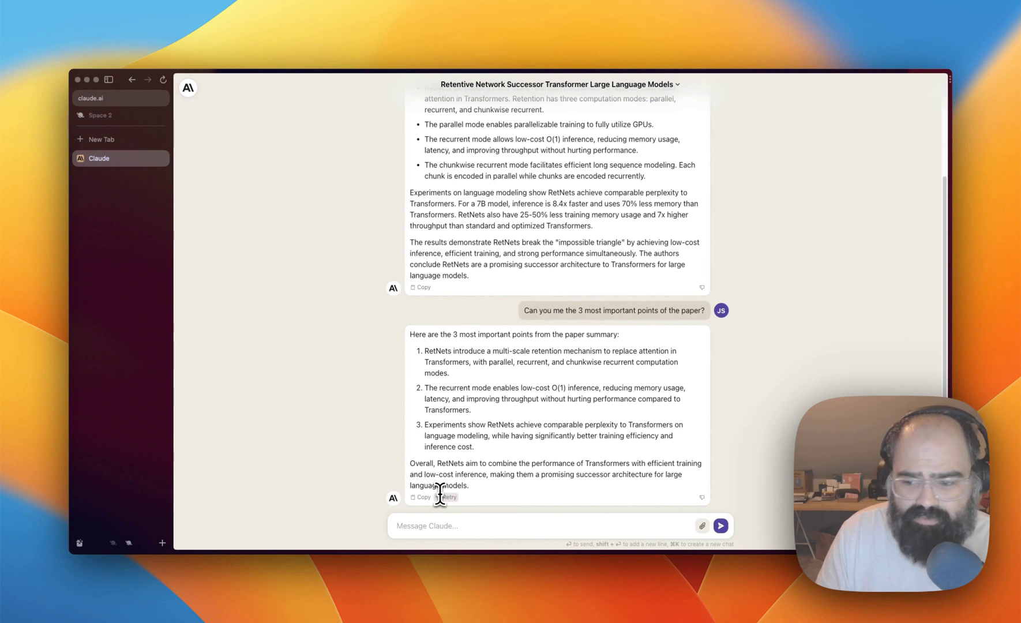
Step: Send a request for a blog post on the paper, accessible to non-technical readers
{"action": "left_click", "coordinate": [449, 524]}
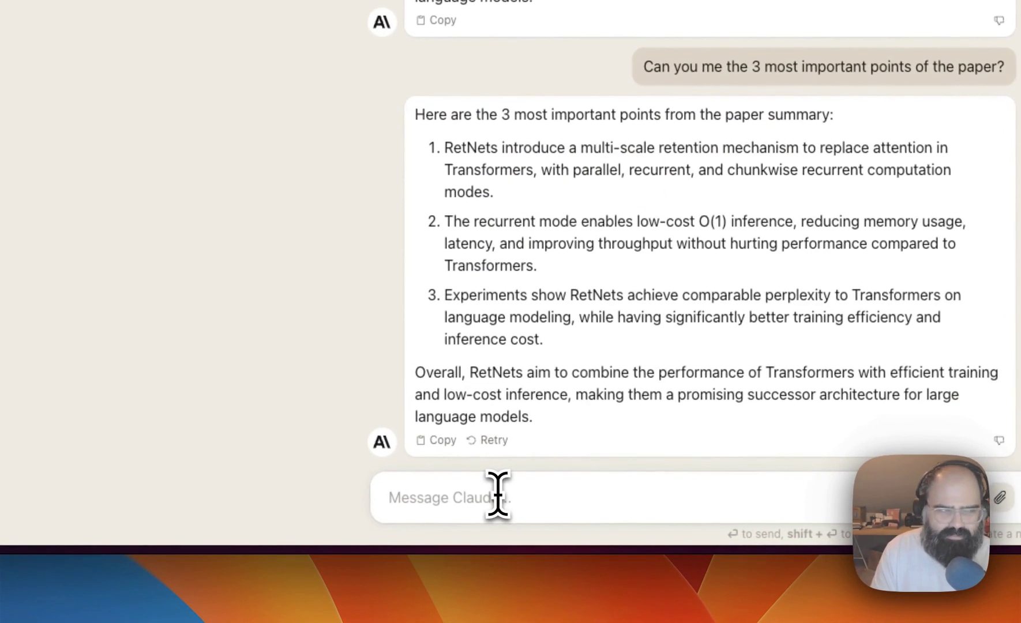
{"action": "type", "text": "Can you wr"}
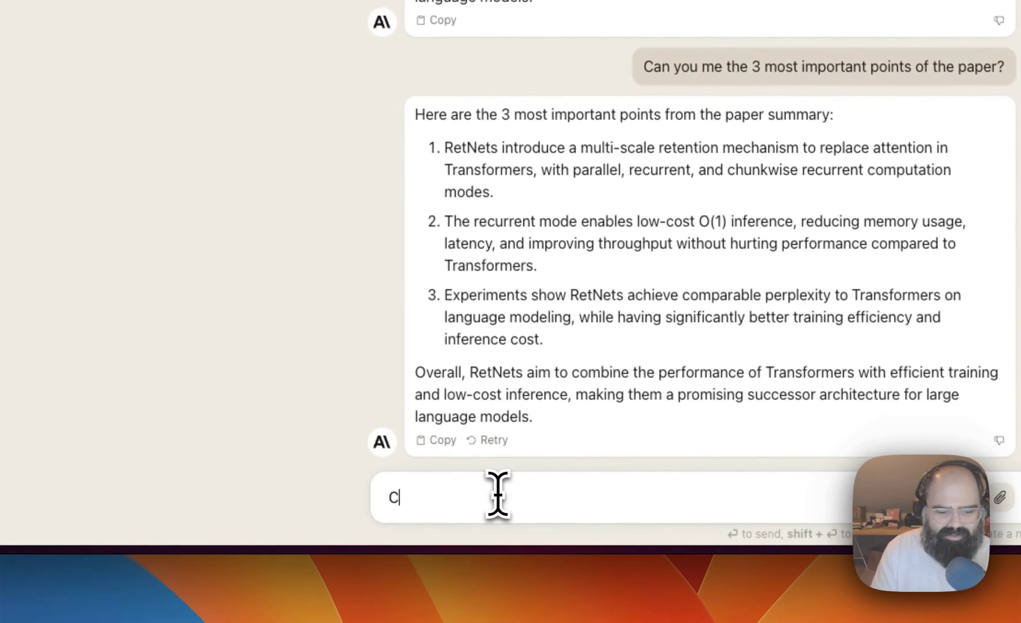
{"action": "type", "text": "ite a blog post "}
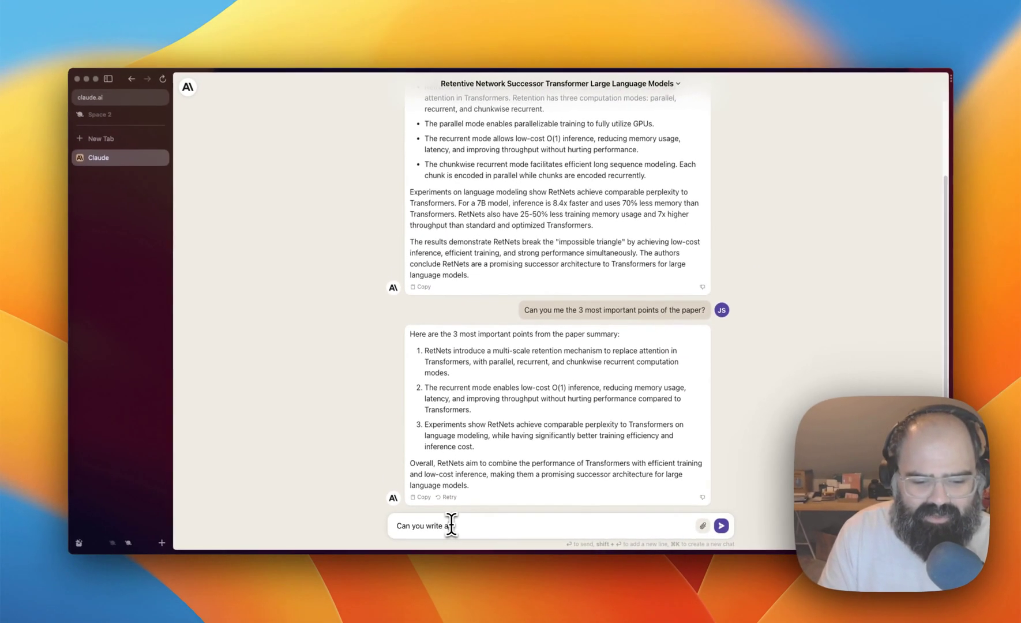
{"action": "type", "text": "based on the "}
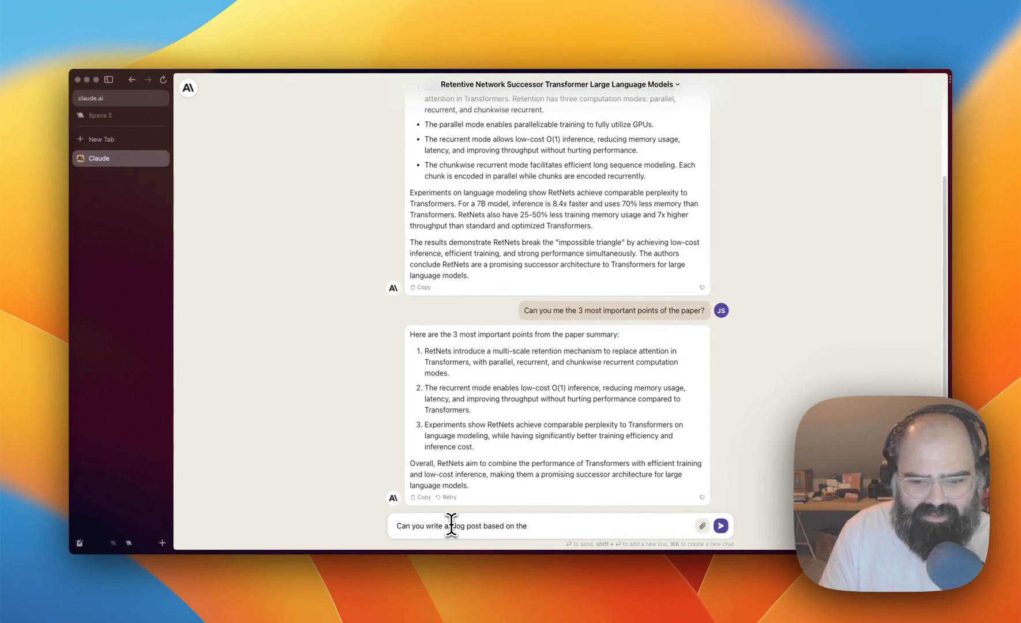
{"action": "type", "text": "paper and mak"}
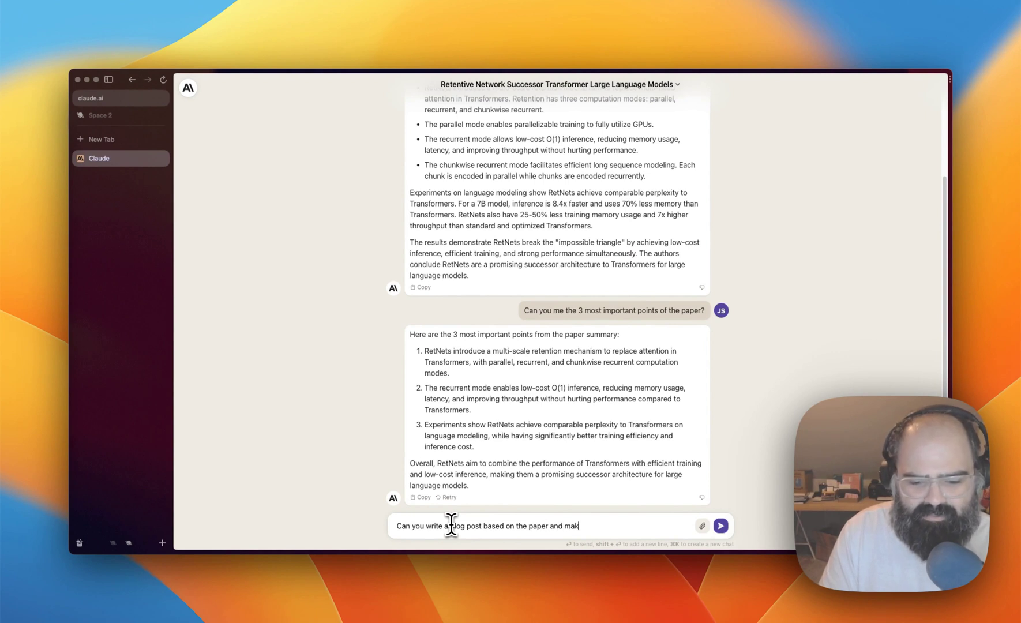
{"action": "type", "text": "e it accessible to non-"}
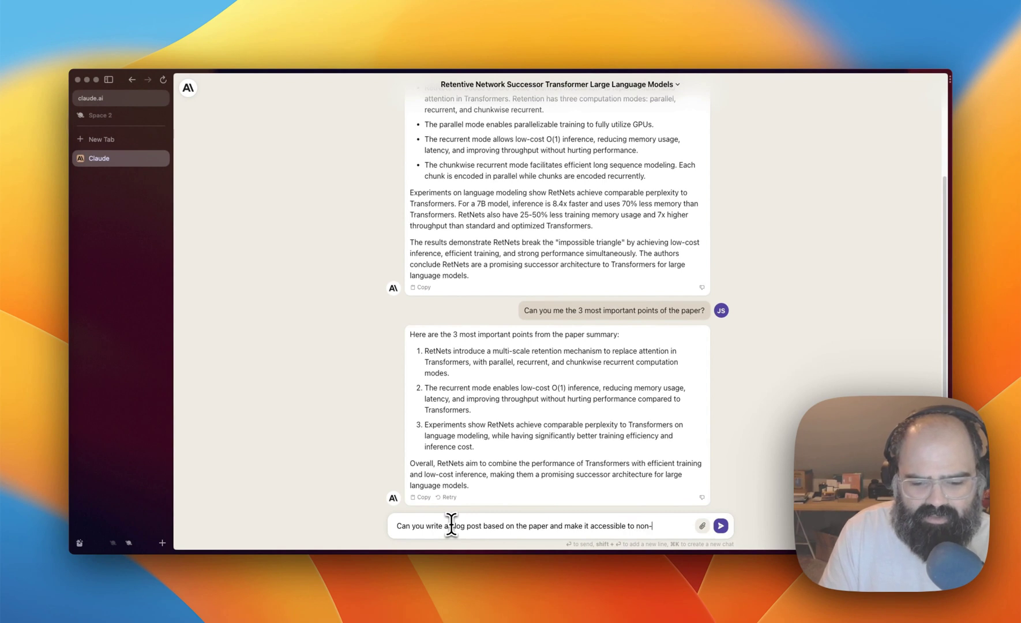
{"action": "type", "text": "techinnical people?"}
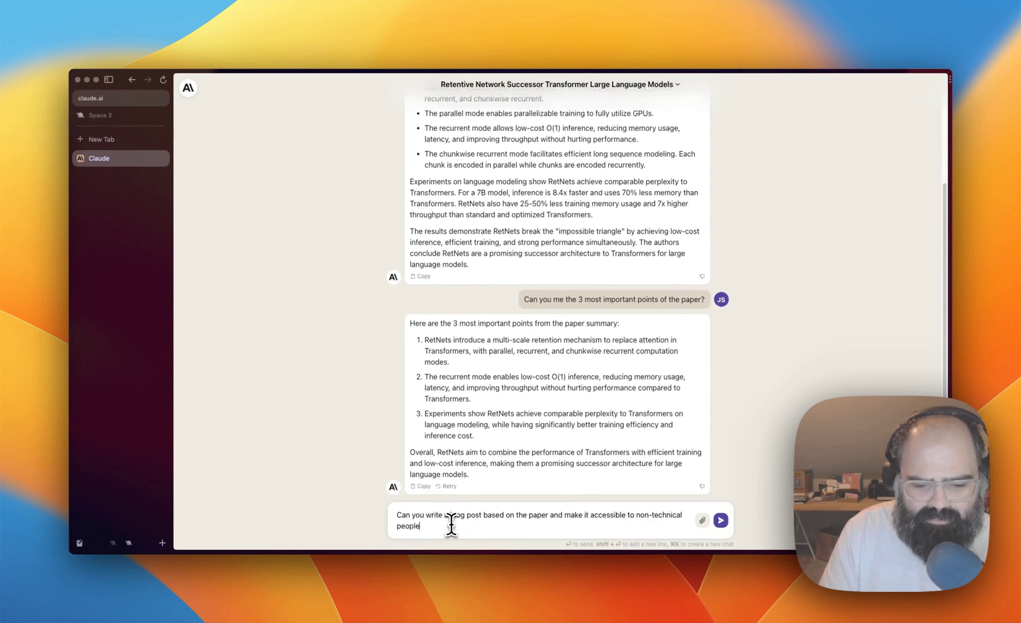
{"action": "key", "text": "Return"}
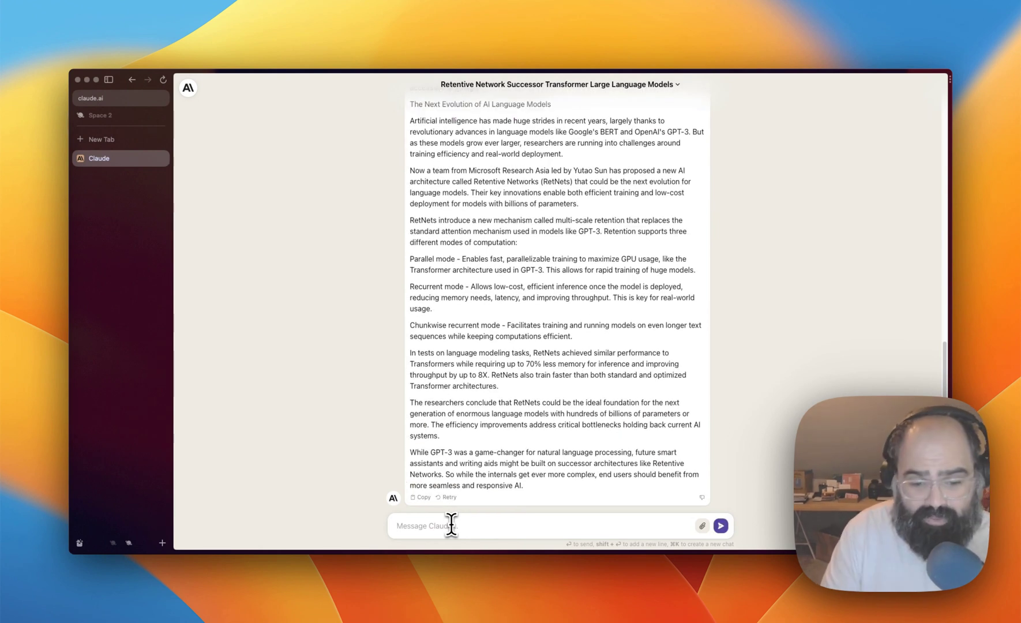
Step: Send a request for a vegan meal plan for 3 people under $200
{"action": "type", "text": "Ca"}
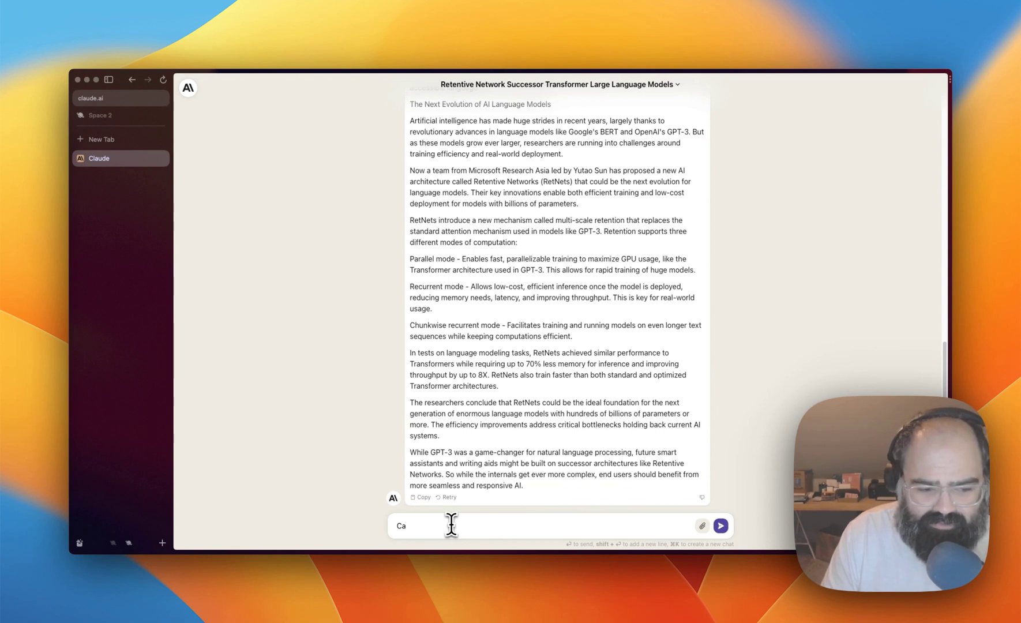
{"action": "type", "text": "n a"}
{"action": "type", "text": "ou make a regna"}
{"action": "key", "text": "BackSpace"}
{"action": "key", "text": "BackSpace"}
{"action": "key", "text": "BackSpace"}
{"action": "key", "text": "BackSpace"}
{"action": "key", "text": "BackSpace"}
{"action": "key", "text": "BackSpace"}
{"action": "type", "text": "vegan "}
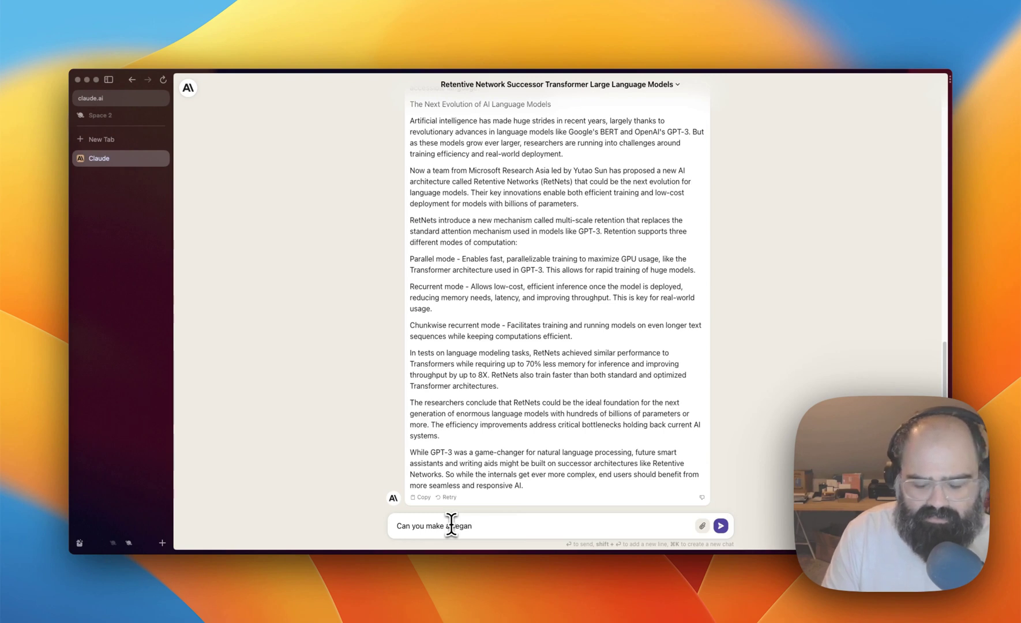
{"action": "type", "text": "meal plan fo"}
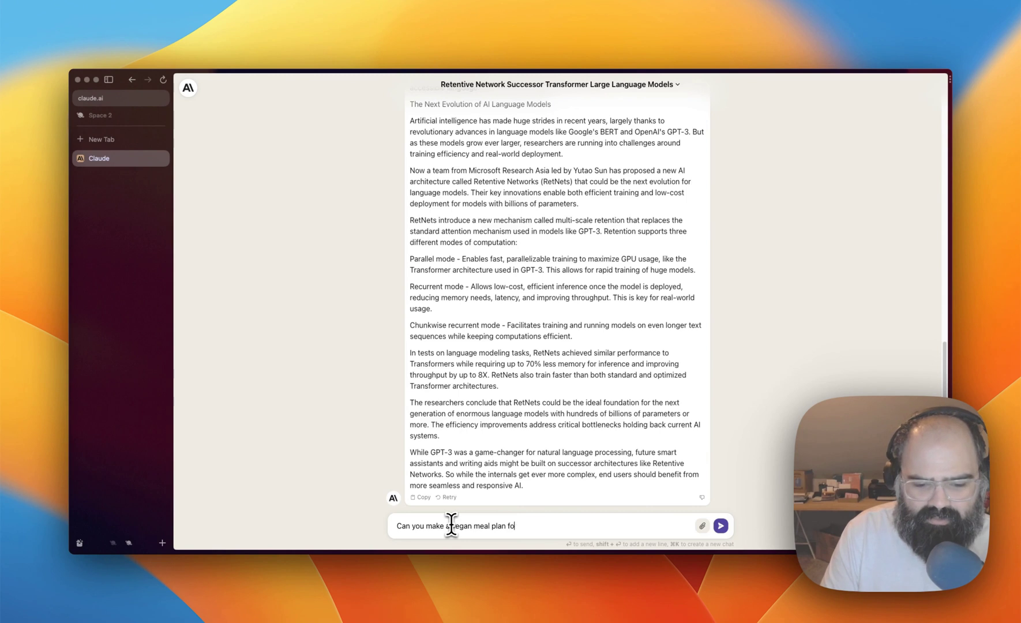
{"action": "type", "text": "r 3 peopl"}
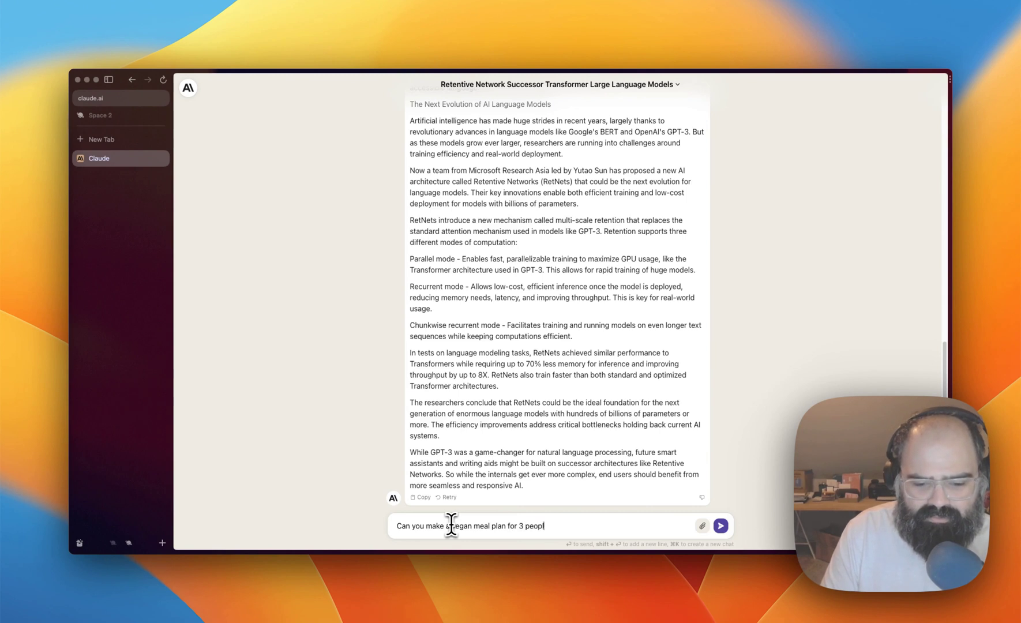
{"action": "type", "text": "e and under "}
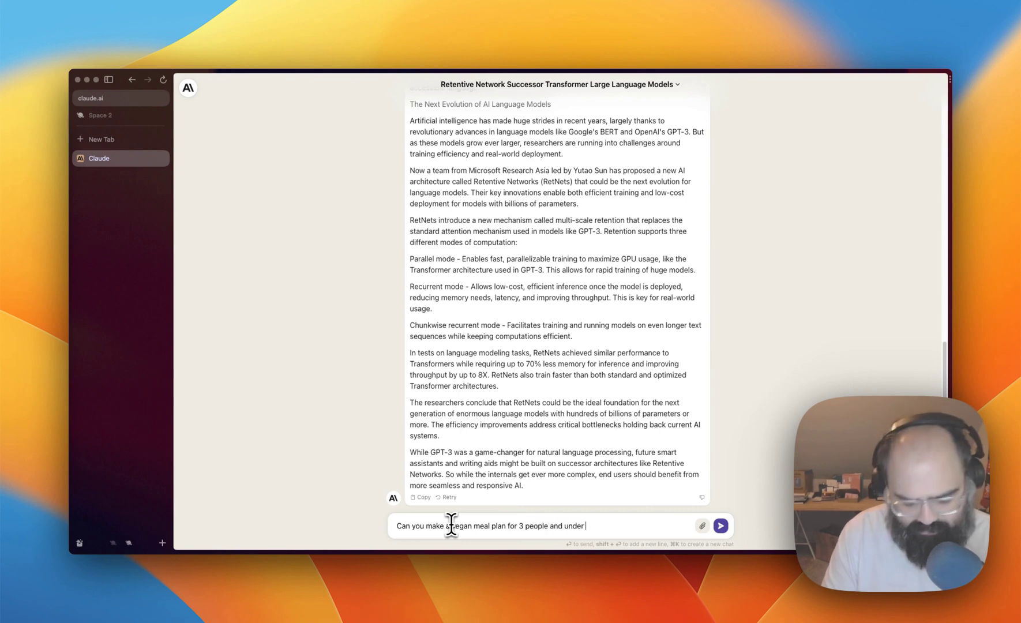
{"action": "type", "text": "$200 dollar"}
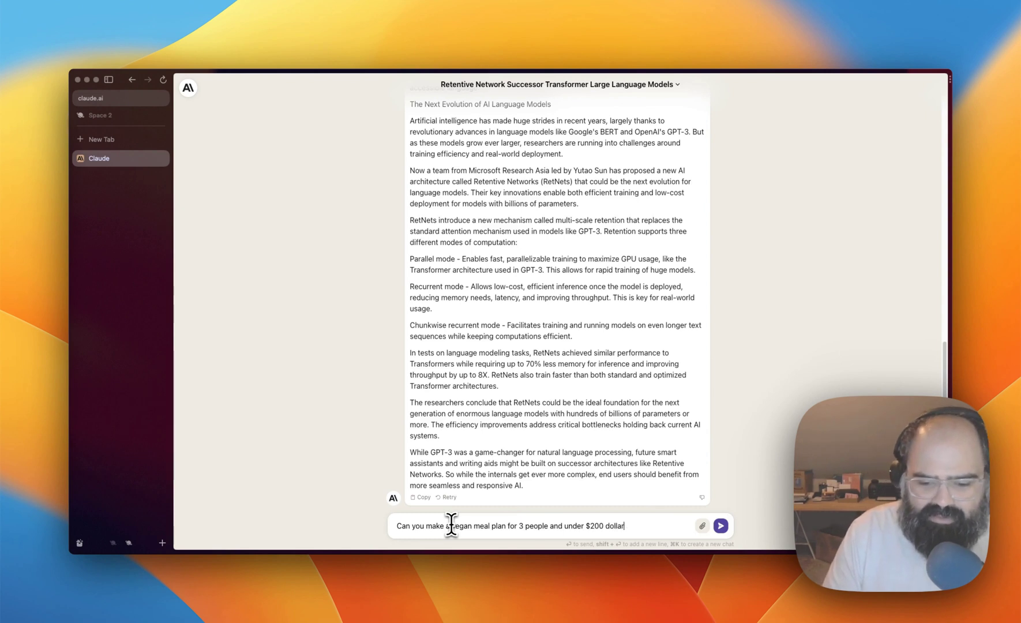
{"action": "type", "text": "s?"}
{"action": "key", "text": "Return"}
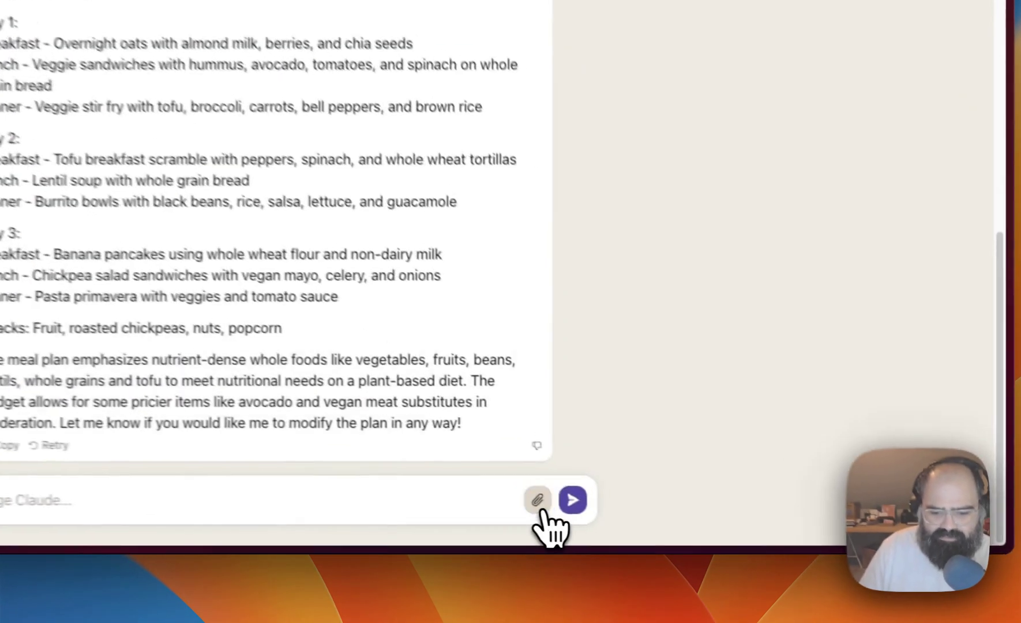
Step: Attach Chart.csv from the search-console exports folder to the message
{"action": "left_click", "coordinate": [702, 525]}
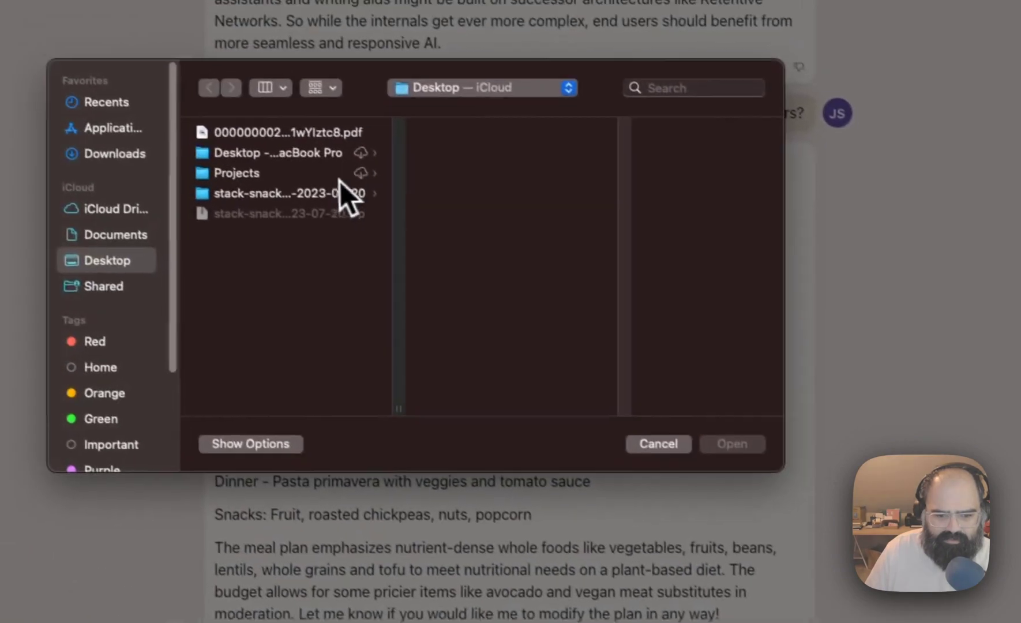
{"action": "left_click", "coordinate": [224, 110]}
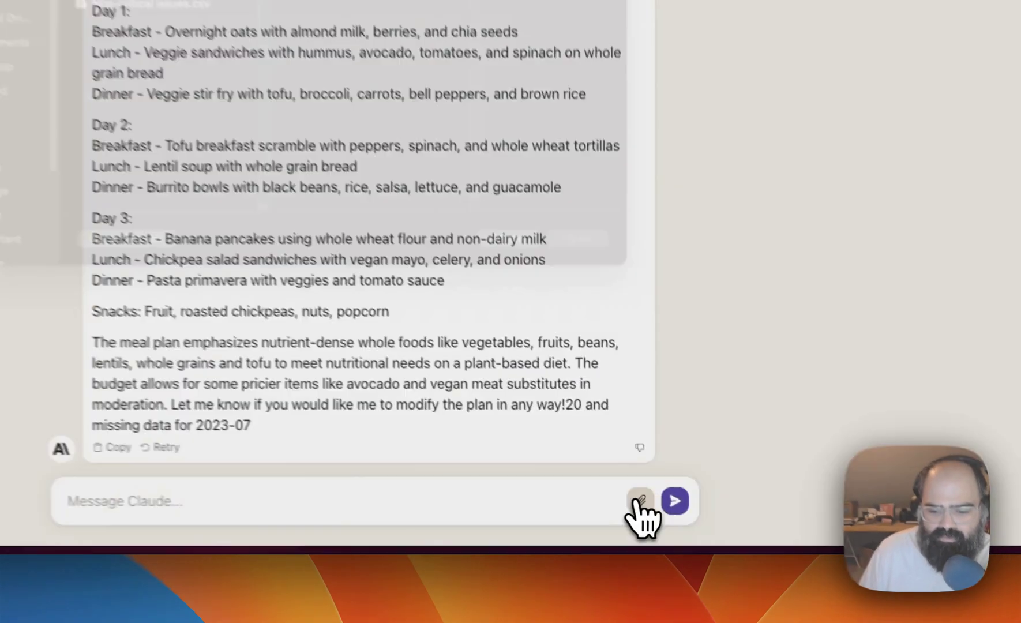
{"action": "left_click", "coordinate": [638, 502]}
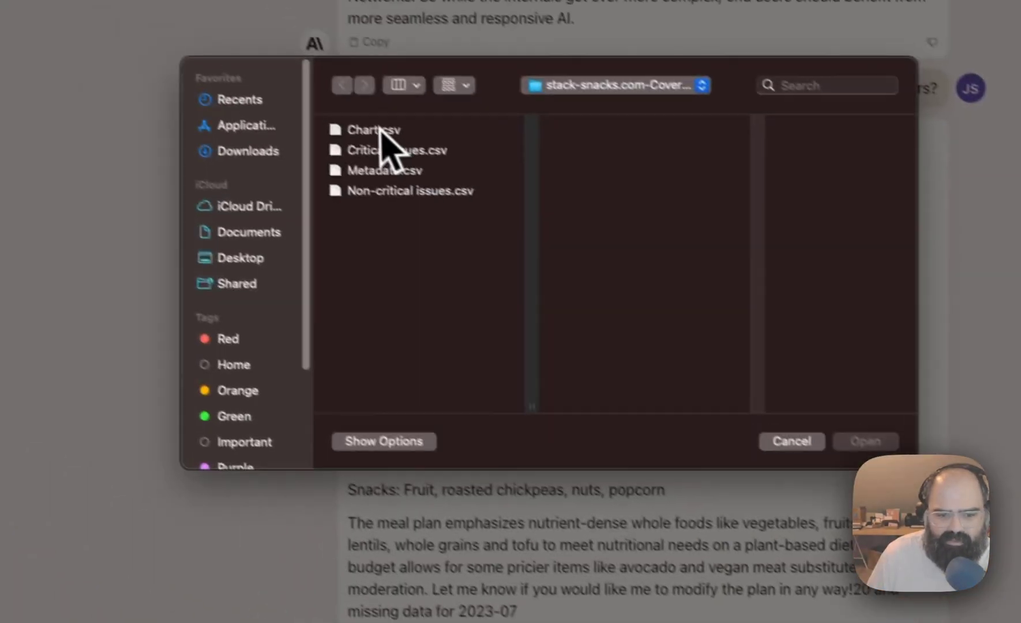
{"action": "left_click", "coordinate": [398, 145]}
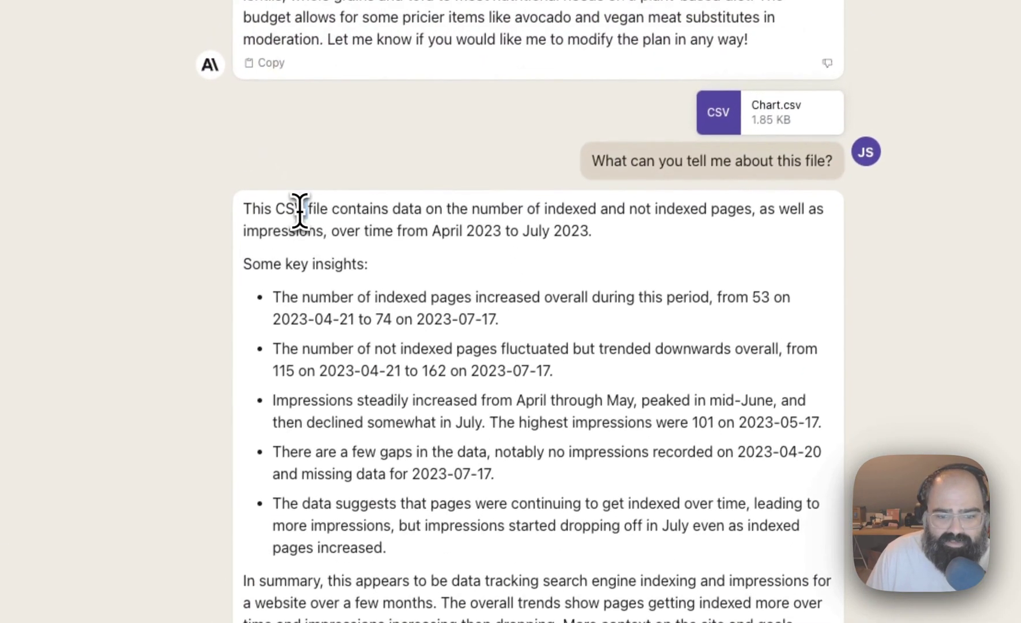
{"action": "left_click_drag", "start_coordinate": [304, 210], "coordinate": [551, 230]}
{"action": "double_click", "coordinate": [418, 232]}
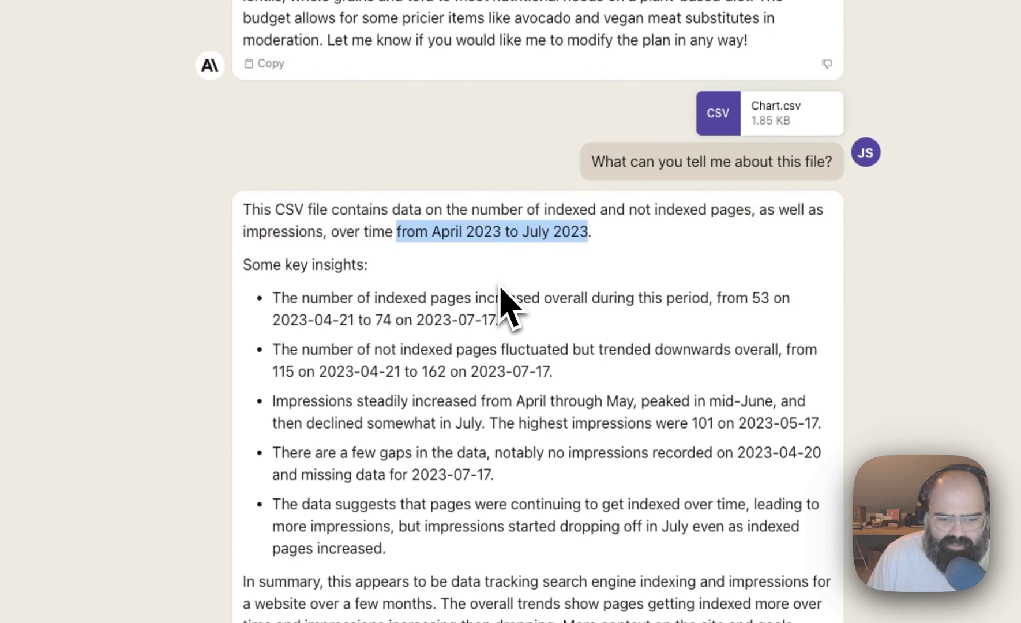
{"action": "double_click", "coordinate": [295, 307]}
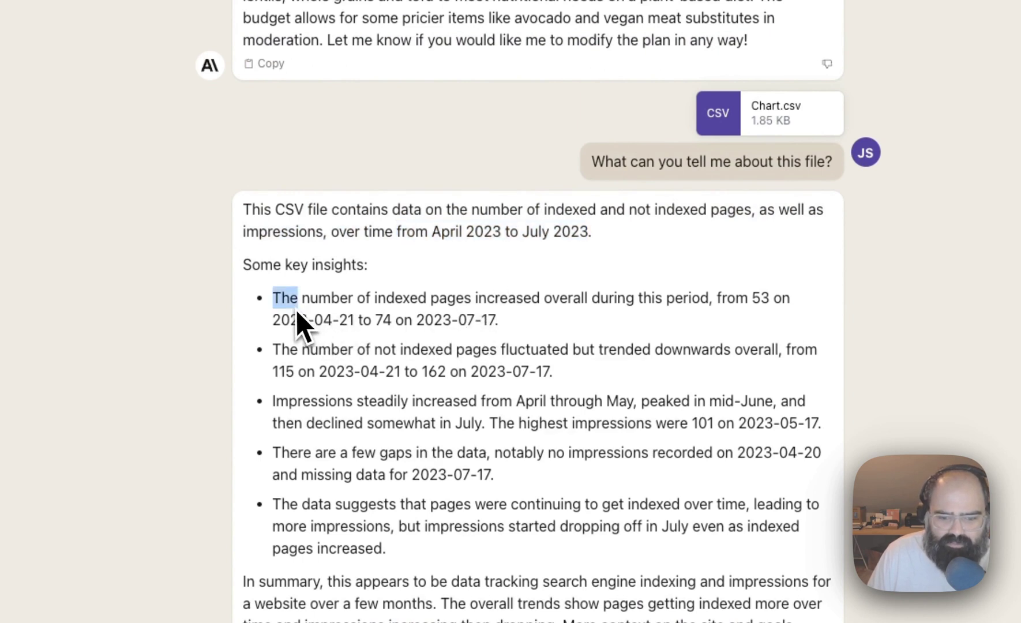
{"action": "left_click_drag", "start_coordinate": [296, 312], "coordinate": [334, 311]}
{"action": "left_click_drag", "start_coordinate": [272, 341], "coordinate": [358, 323]}
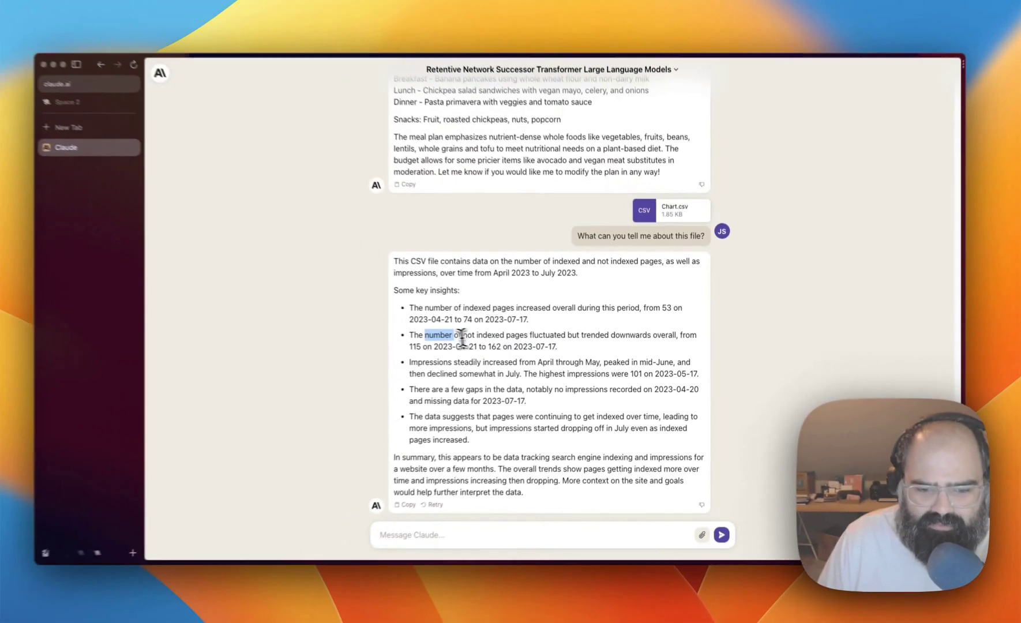
{"action": "left_click_drag", "start_coordinate": [462, 339], "coordinate": [468, 345]}
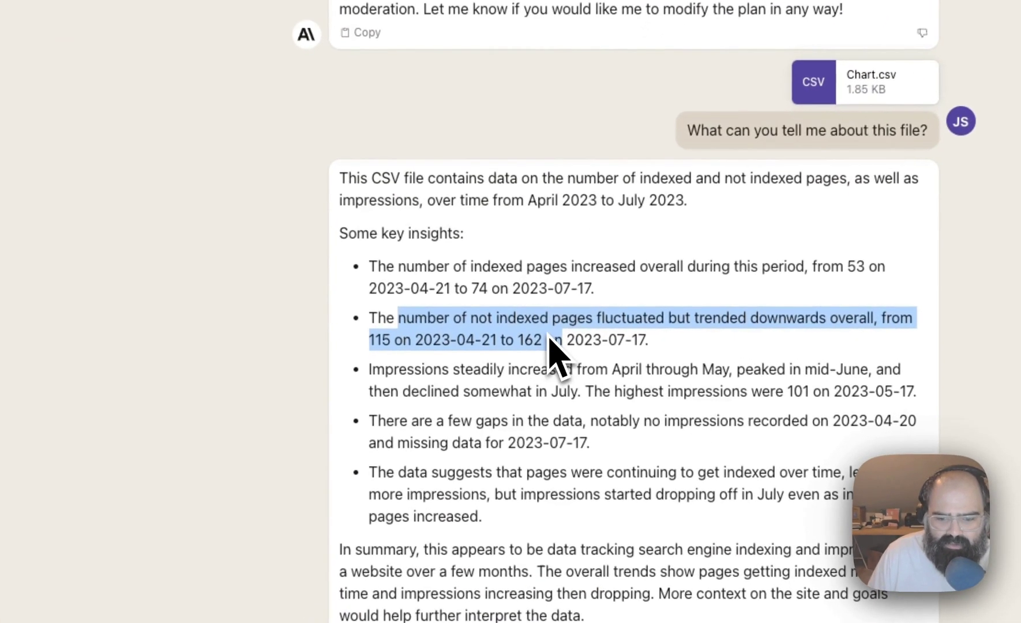
{"action": "left_click_drag", "start_coordinate": [535, 399], "coordinate": [512, 398]}
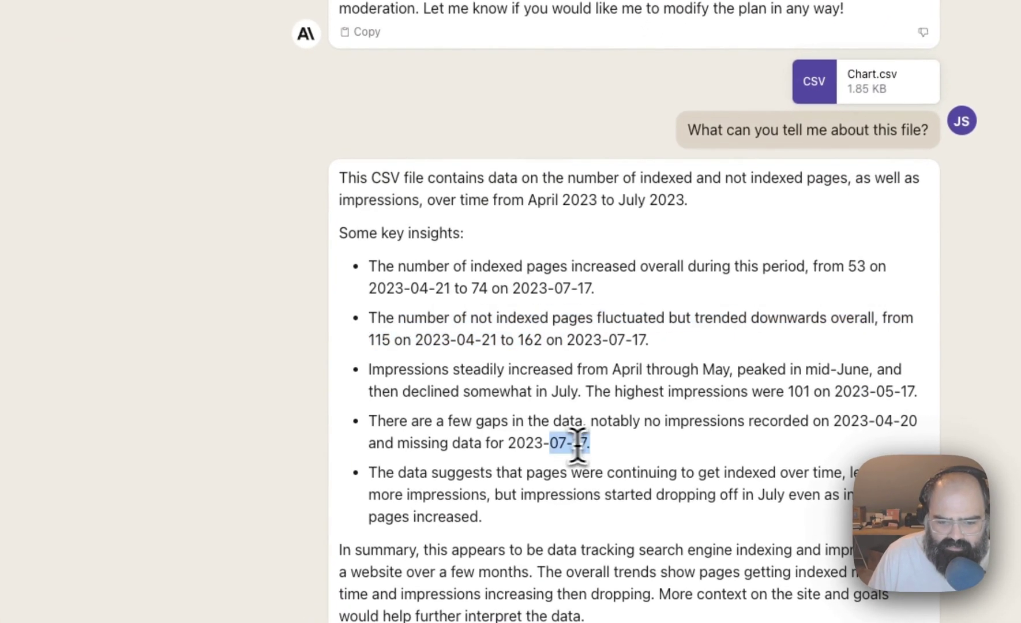
{"action": "left_click_drag", "start_coordinate": [555, 444], "coordinate": [546, 445]}
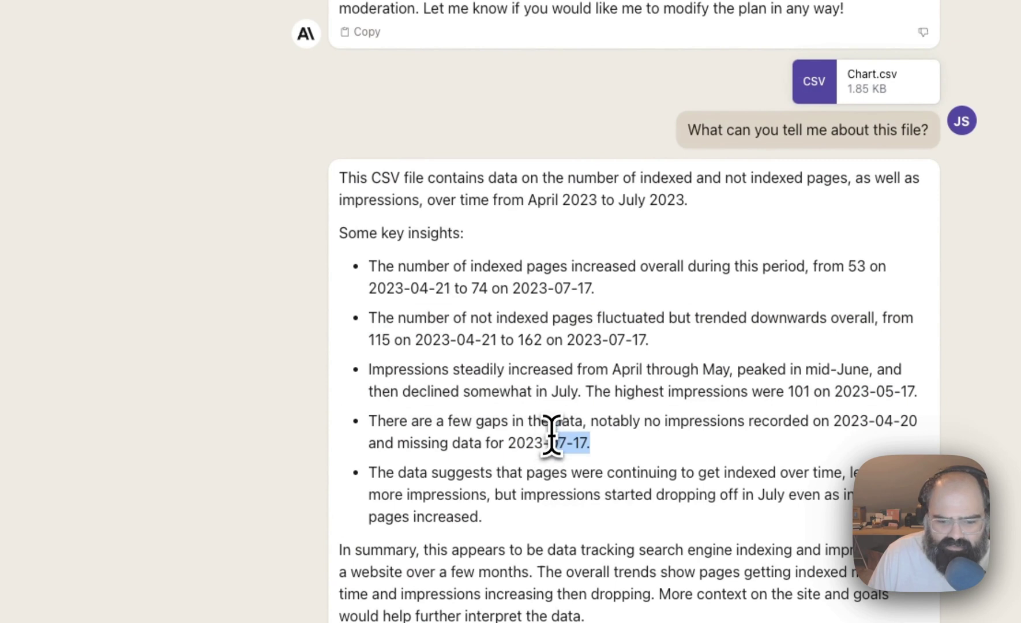
{"action": "left_click", "coordinate": [554, 430]}
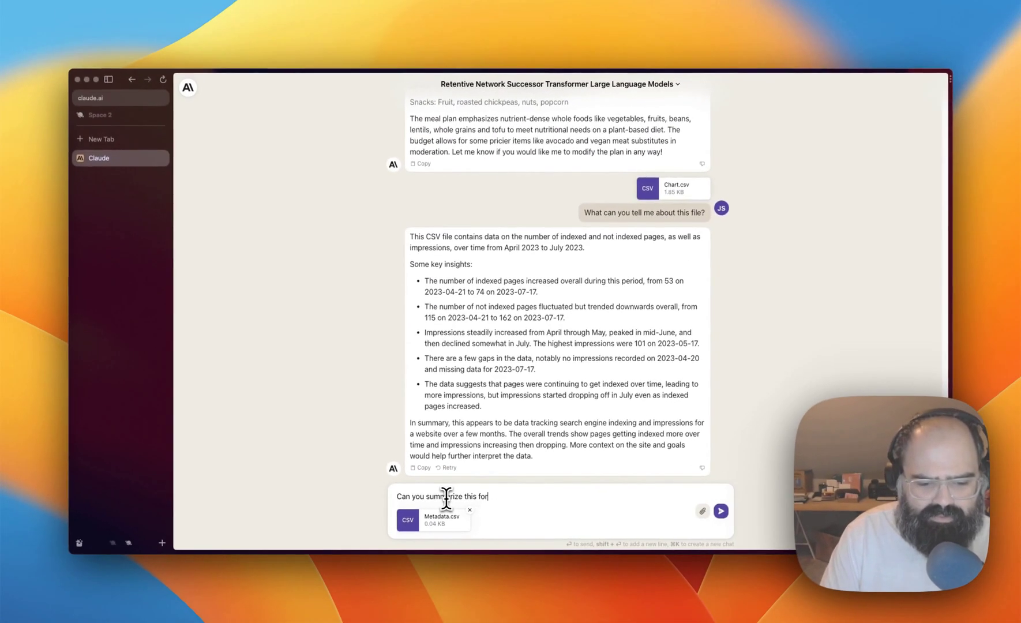
Step: Send 'Can you summarize this for me?' with Metadata.csv attached
{"action": "type", "text": " me?"}
{"action": "key", "text": "Return"}
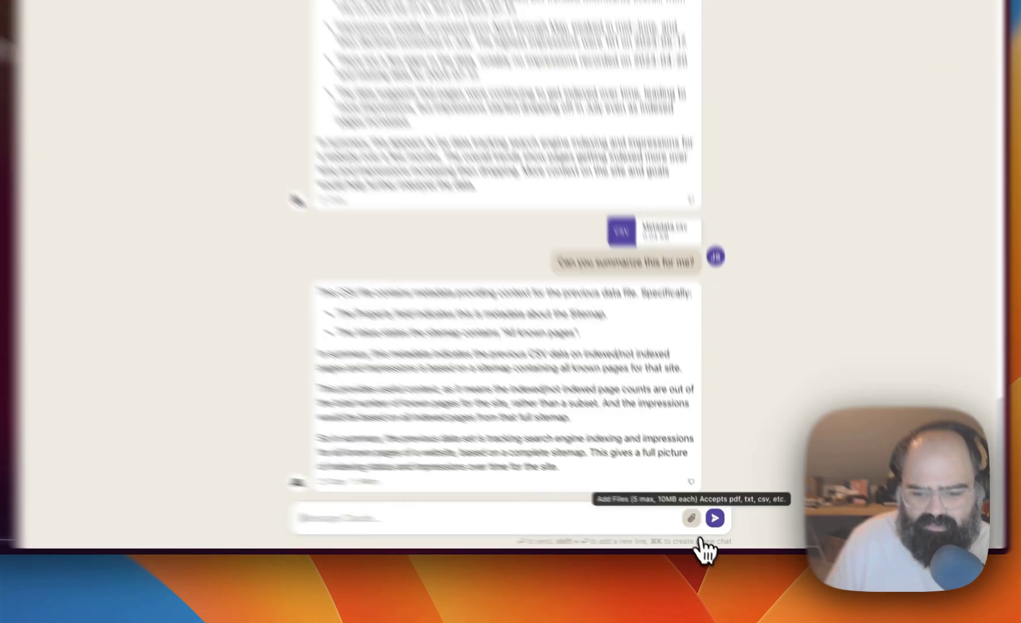
Step: Attach all four search-console CSV files to a new message at once
{"action": "left_click", "coordinate": [701, 526]}
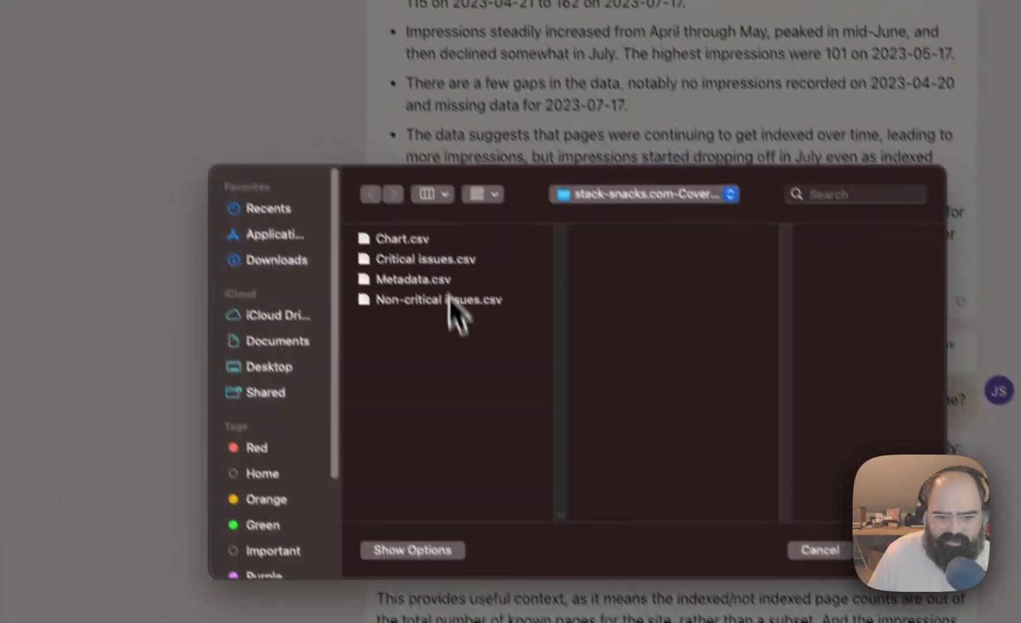
{"action": "left_click_drag", "start_coordinate": [299, 128], "coordinate": [274, 57]}
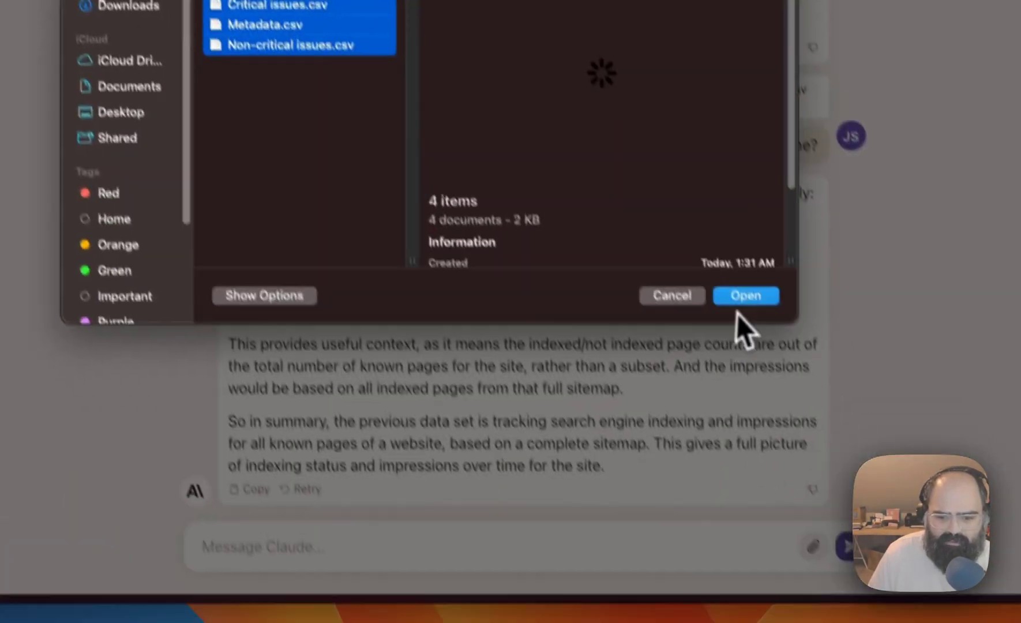
{"action": "left_click", "coordinate": [739, 298]}
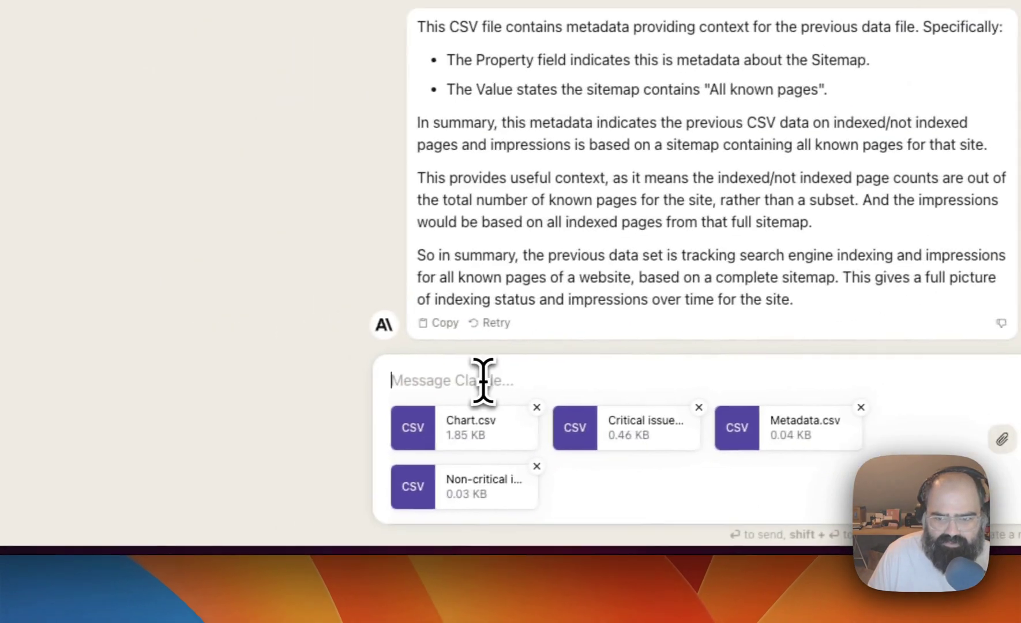
Step: Send 'What can you tell me about this data? Please give us the 5 most interesting findings?'
{"action": "type", "text": "Can you"}
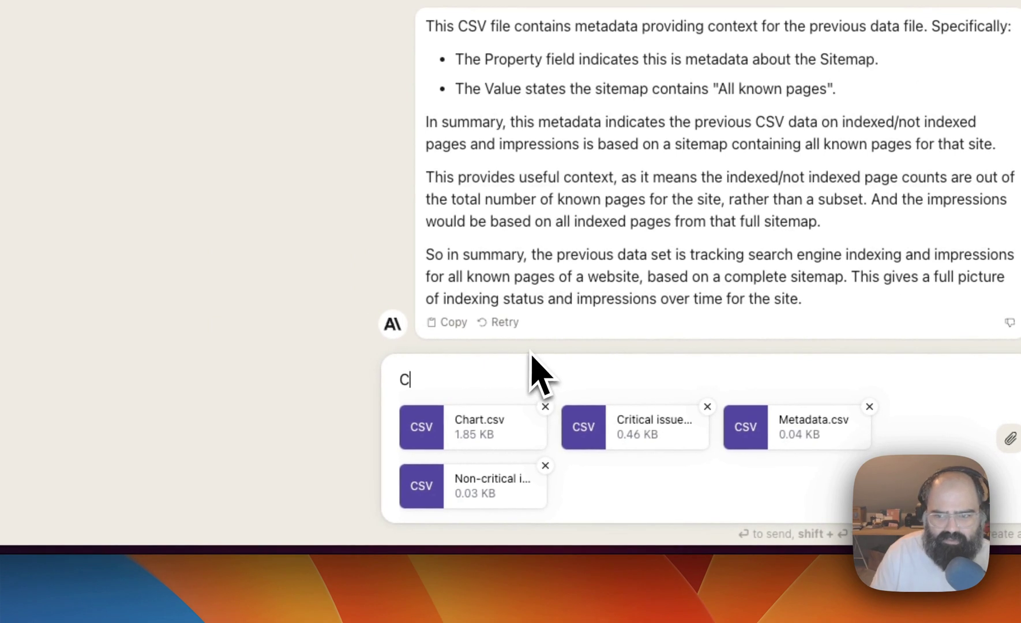
{"action": "key", "text": "super+BackSpace"}
{"action": "type", "text": "What can you tel"}
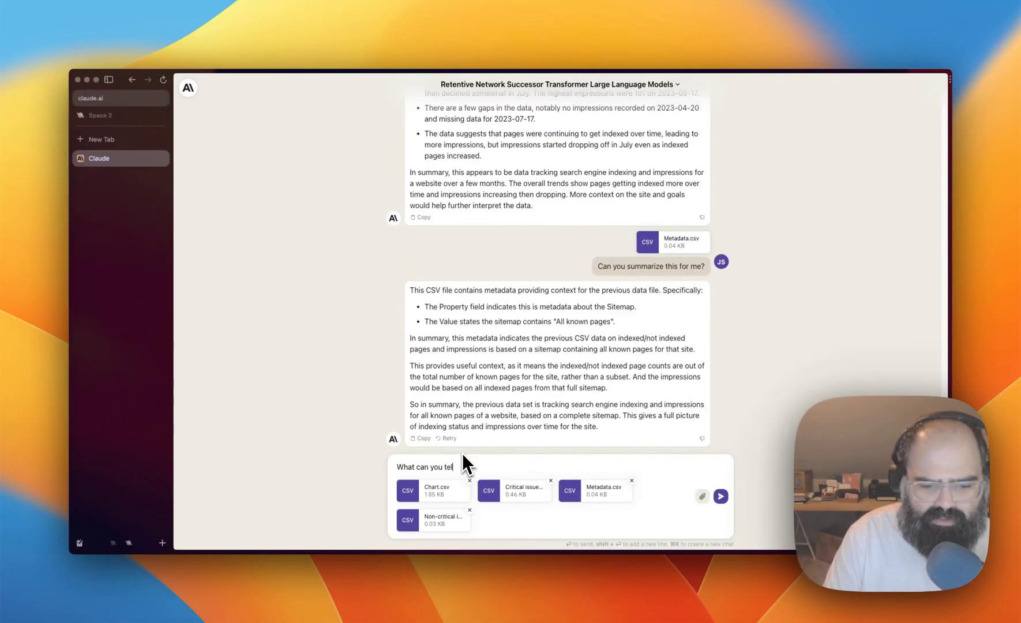
{"action": "type", "text": "l me about this data/"}
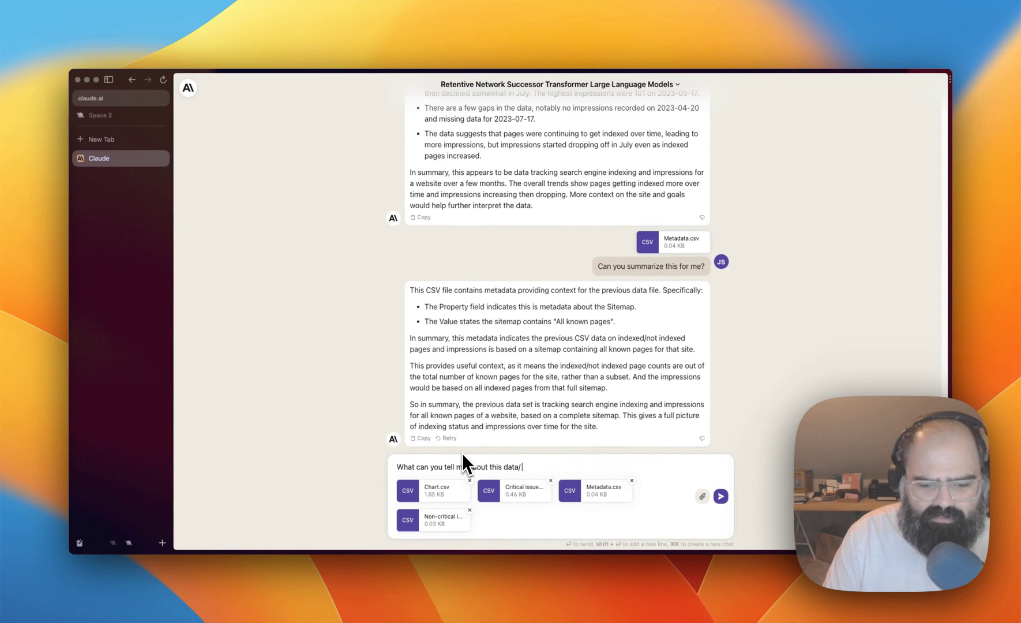
{"action": "key", "text": "BackSpace"}
{"action": "type", "text": "? Plea"}
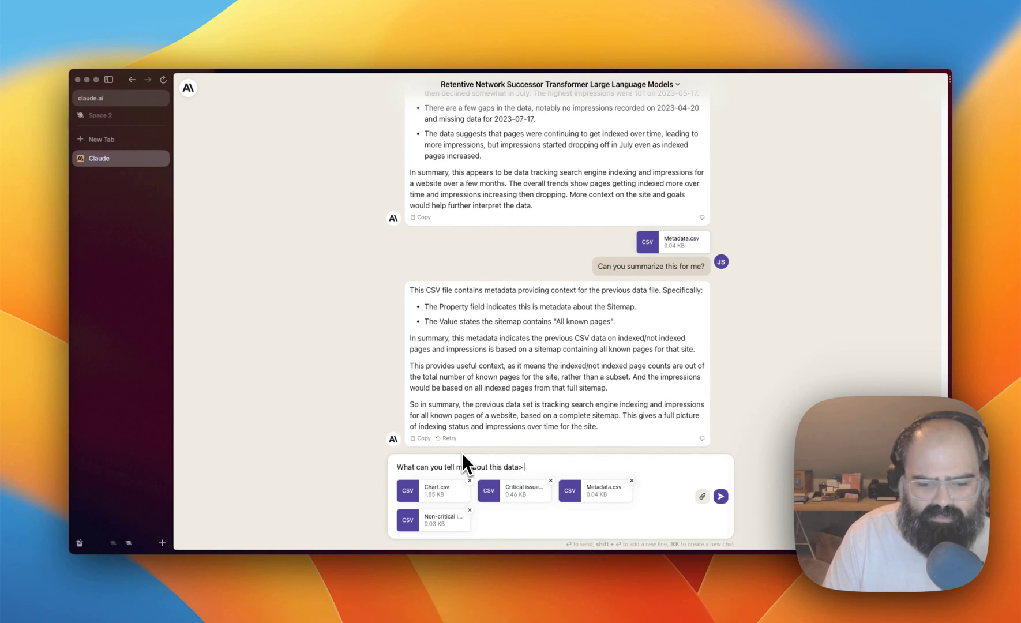
{"action": "type", "text": "se gi"}
{"action": "key", "text": "BackSpace"}
{"action": "key", "text": "BackSpace"}
{"action": "key", "text": "BackSpace"}
{"action": "key", "text": "BackSpace"}
{"action": "key", "text": "BackSpace"}
{"action": "type", "text": "se give us the "}
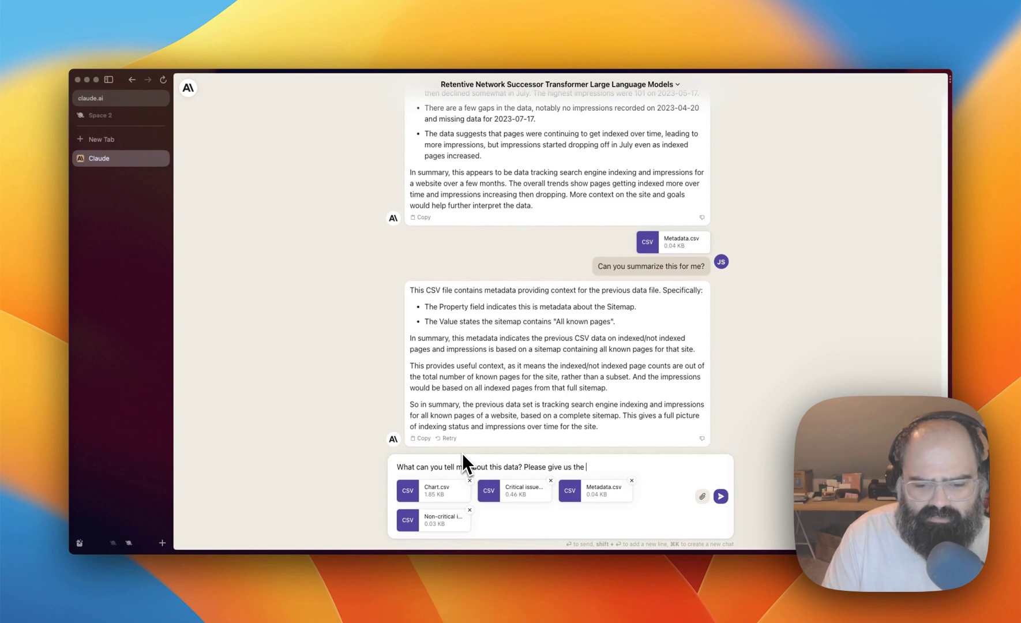
{"action": "type", "text": "5 most interes"}
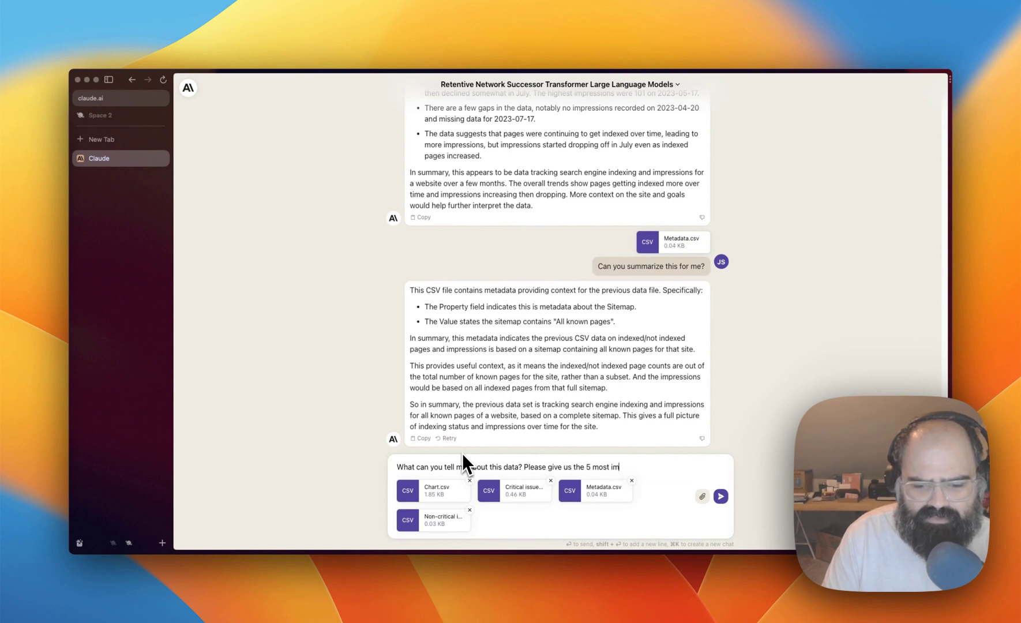
{"action": "type", "text": "tin f"}
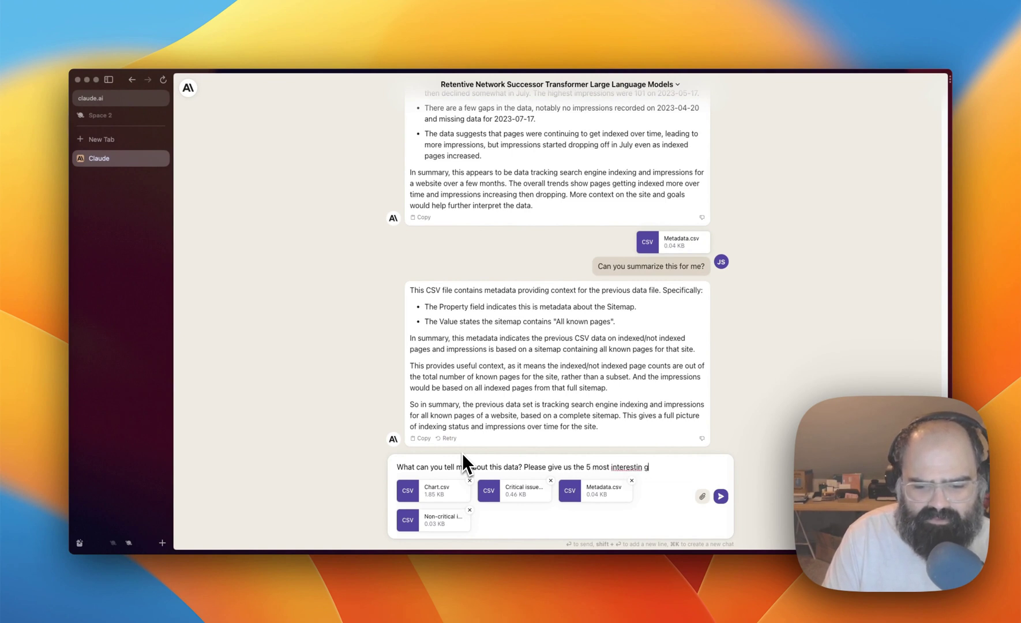
{"action": "type", "text": " findings?"}
{"action": "key", "text": "Return"}
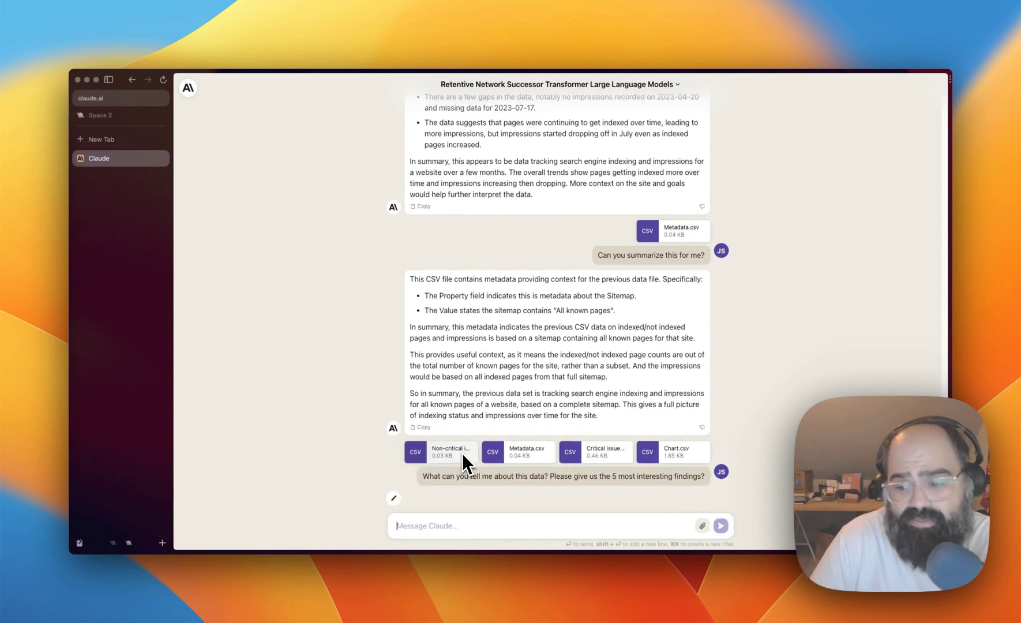